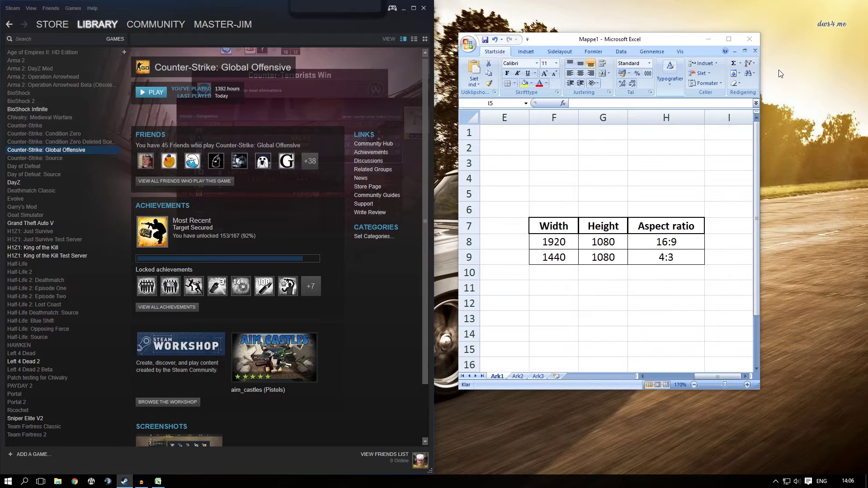
Step: Bring the spreadsheet forward and review the 4:3 aspect ratio width entries
left_click(754, 189)
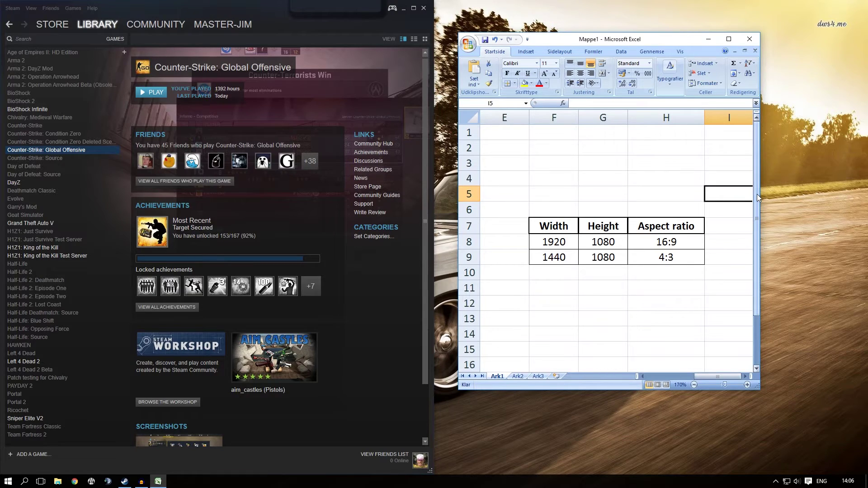
left_click(733, 254)
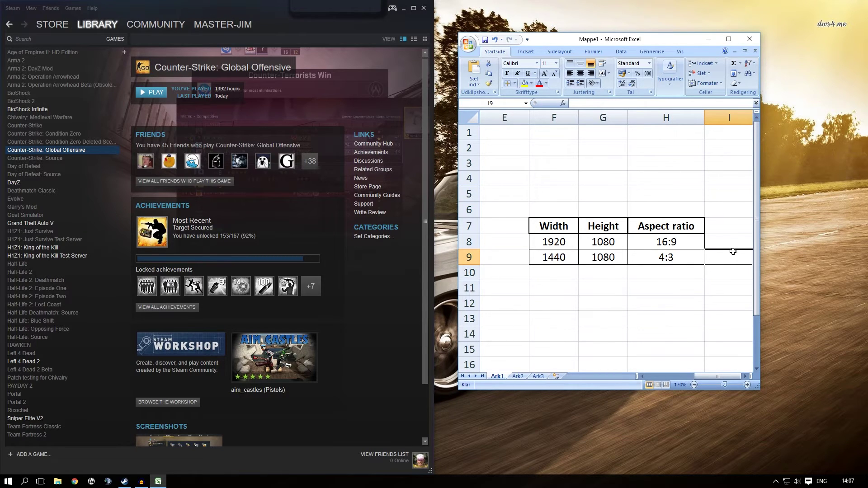
left_click(663, 270)
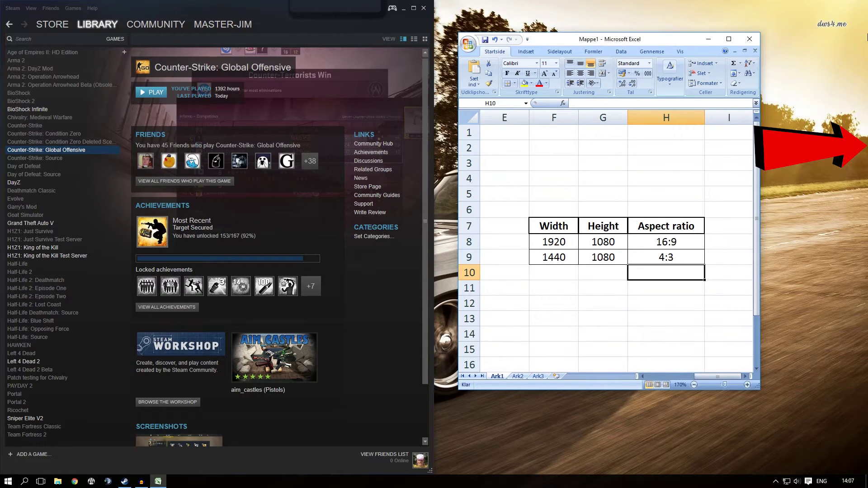
left_click(505, 241)
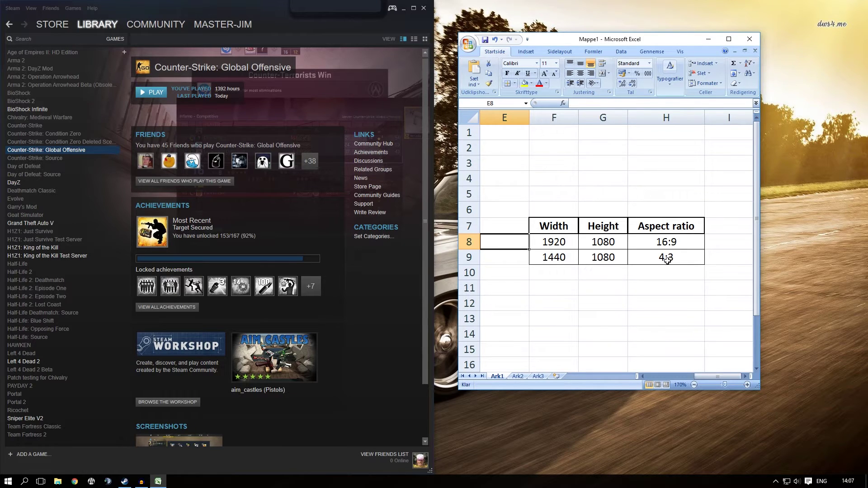
left_click(664, 258)
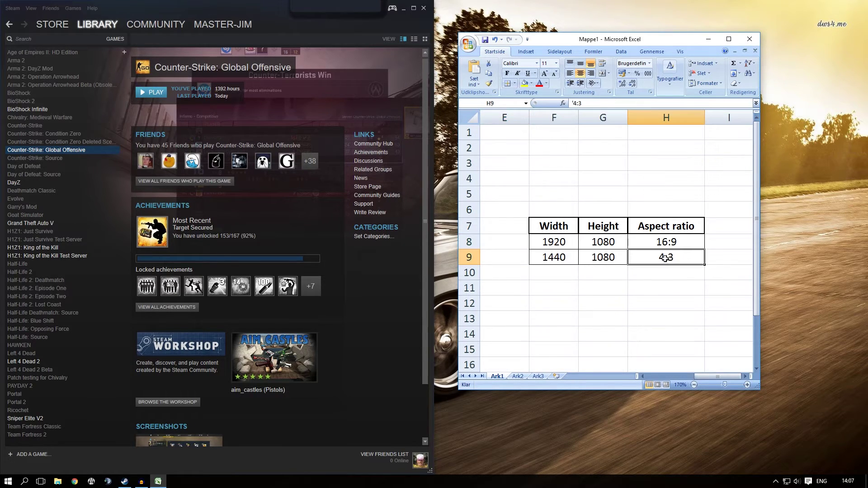
left_click(677, 273)
left_click(677, 287)
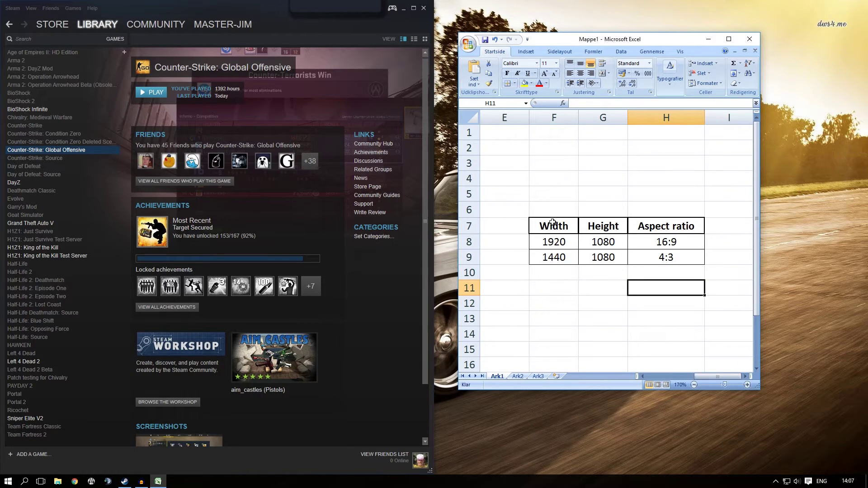
Step: Reveal F9's formula =F8/4*3 and leave it unchanged at 1440
double_click(569, 257)
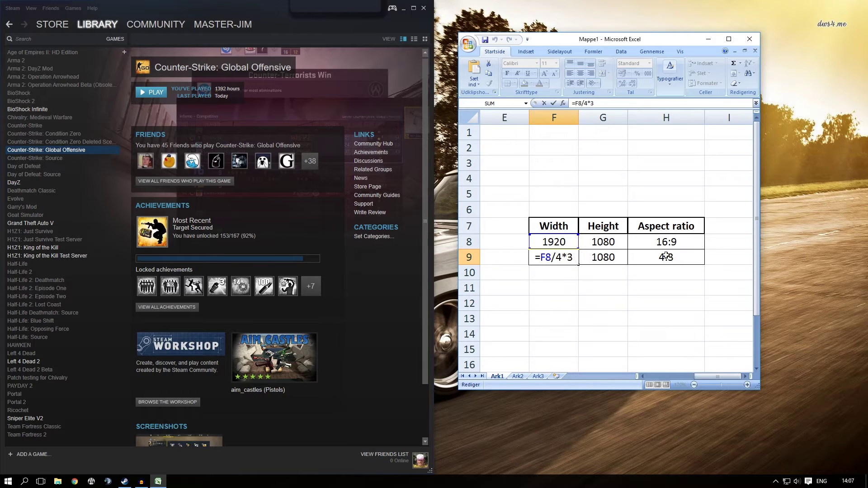
key("F2")
key("Return")
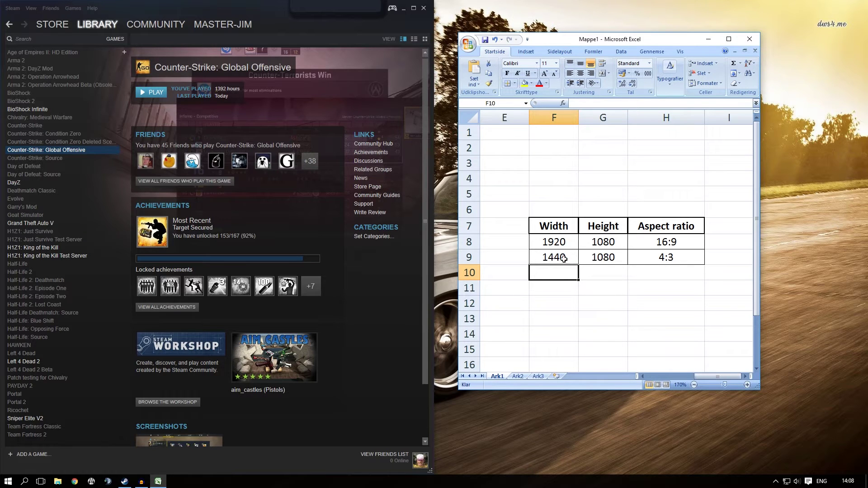
Step: Open NVIDIA Kontrolpanel from the desktop on the Skift opløsning page
left_click(709, 39)
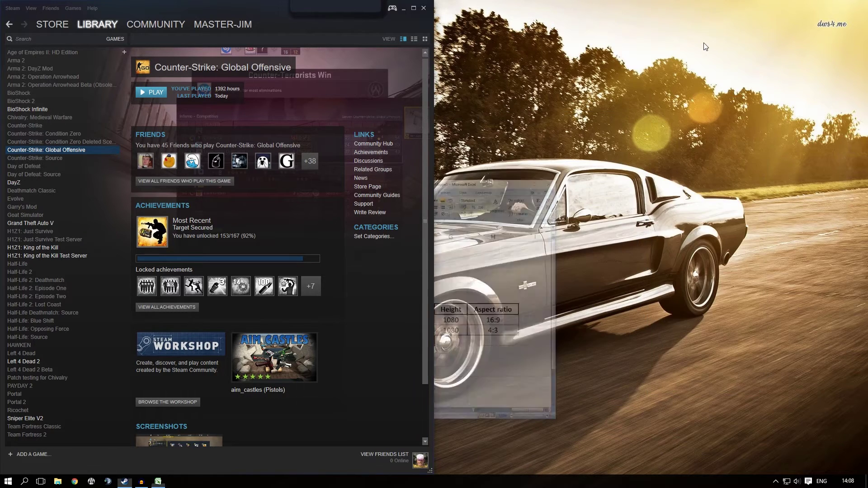
right_click(662, 72)
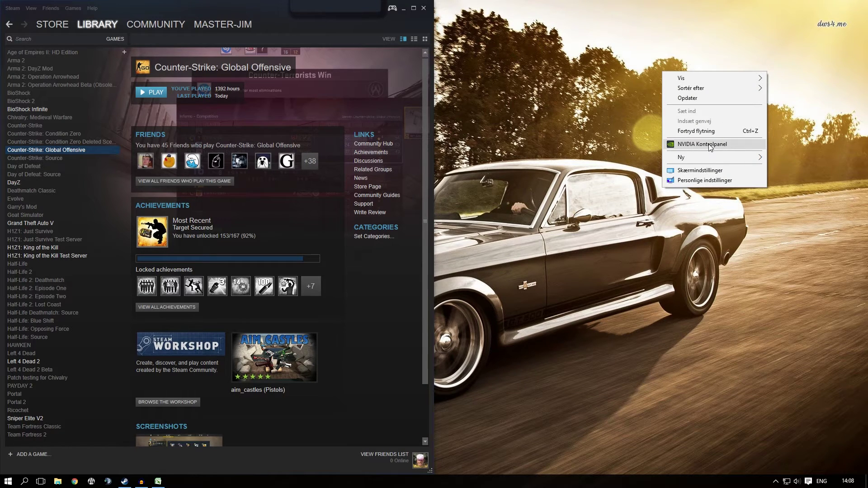
left_click(711, 145)
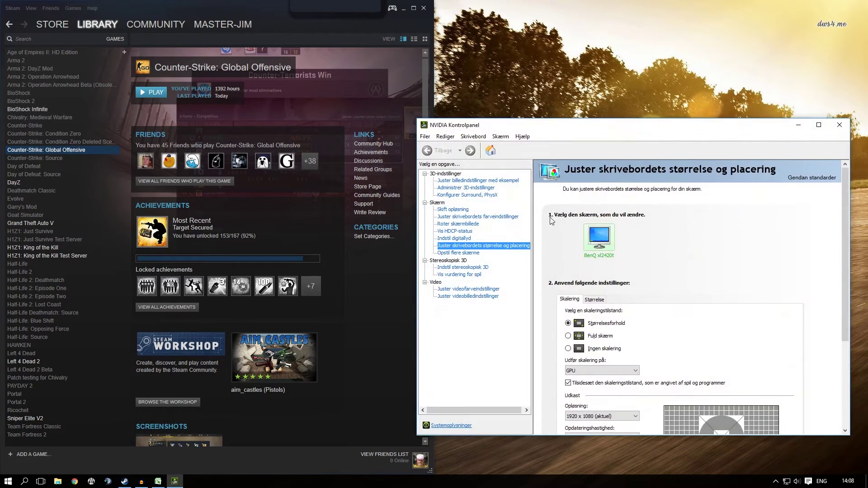
left_click(450, 211)
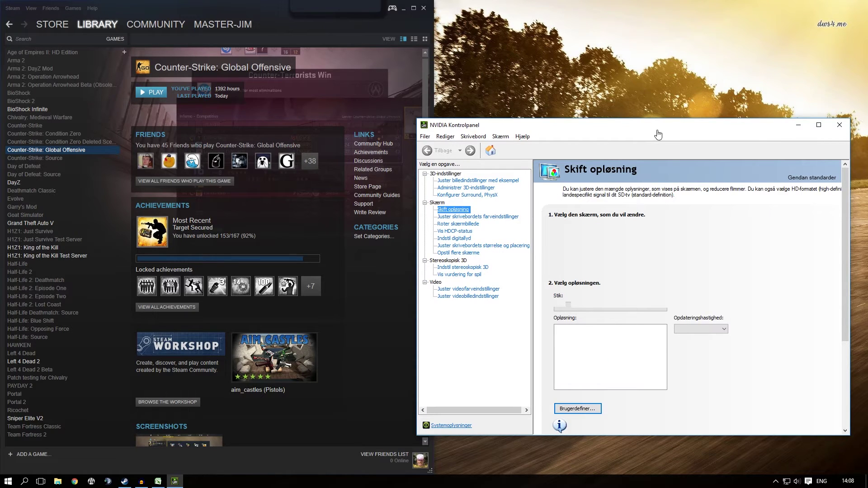
left_click_drag(670, 130, 649, 85)
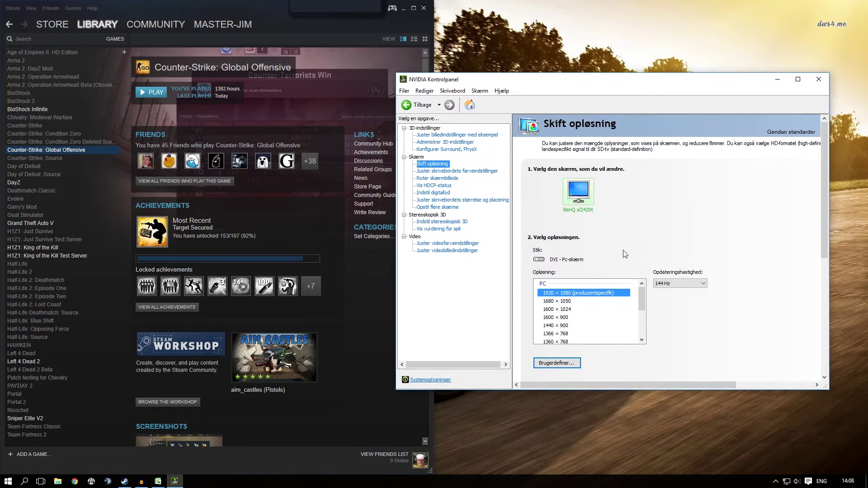
Step: Create a custom resolution of 1440 × 1080 pixels at 144 Hz
left_click(565, 366)
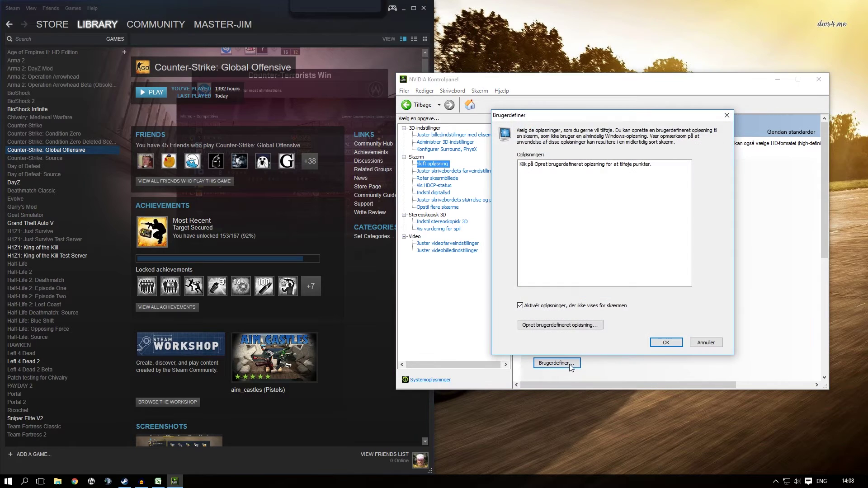
left_click(557, 324)
left_click_drag(601, 166, 571, 170)
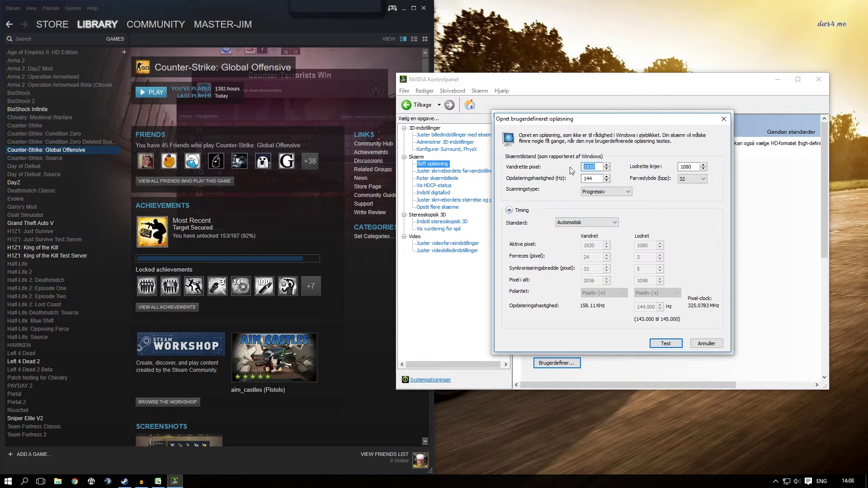
type("144")
double_click(689, 167)
type("1080")
double_click(590, 179)
type("144")
Step: Test the 1440 × 1080 custom resolution, keep it, and save the list
left_click(667, 344)
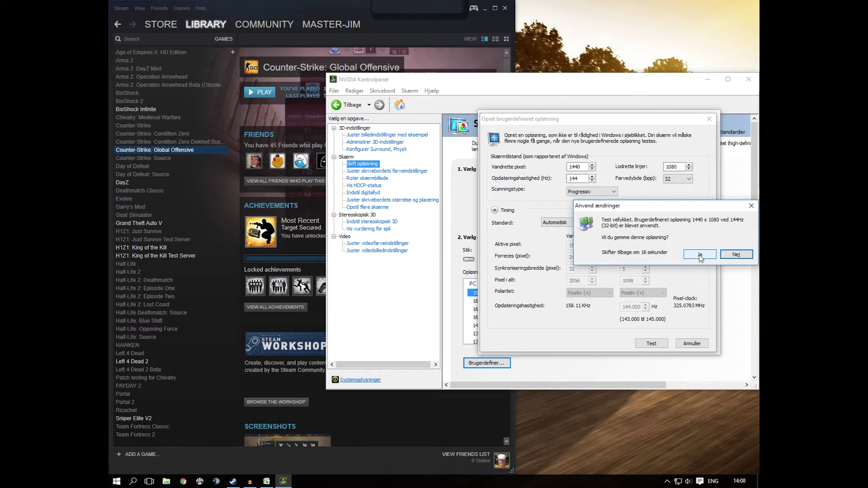
left_click(700, 256)
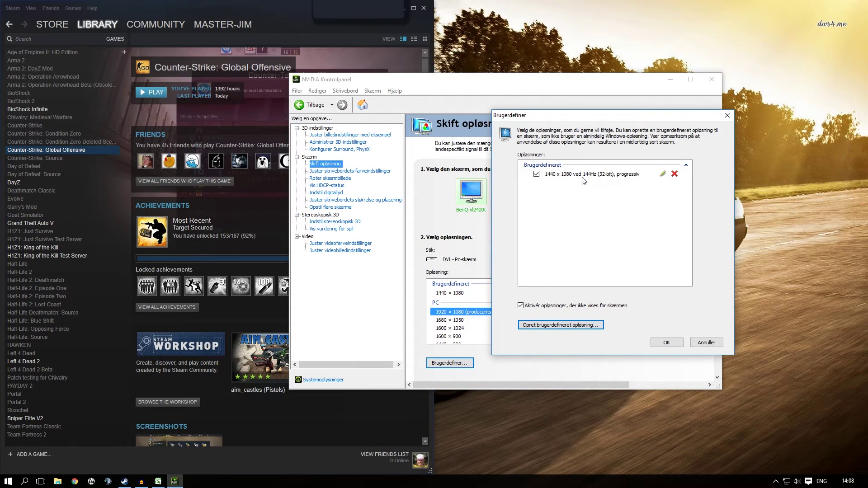
left_click(667, 344)
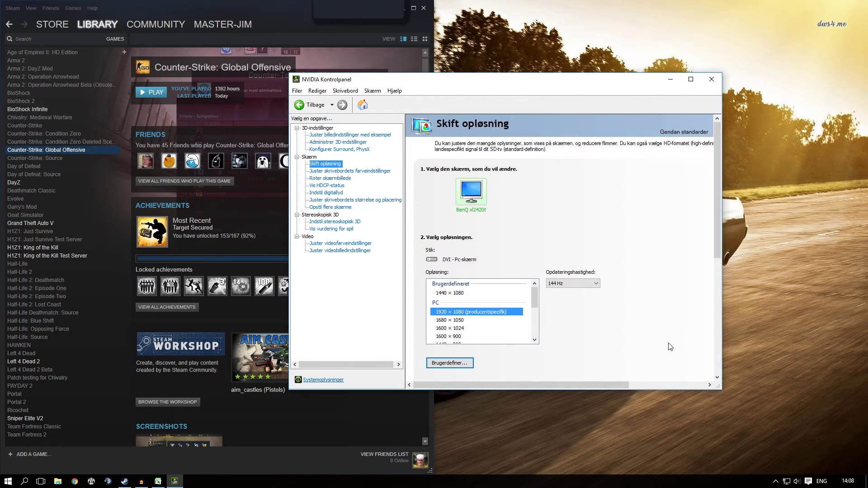
Step: Confirm CS:GO's Steam launch options read -w 1440 -h 1080, then launch the game
left_click_drag(534, 84, 672, 77)
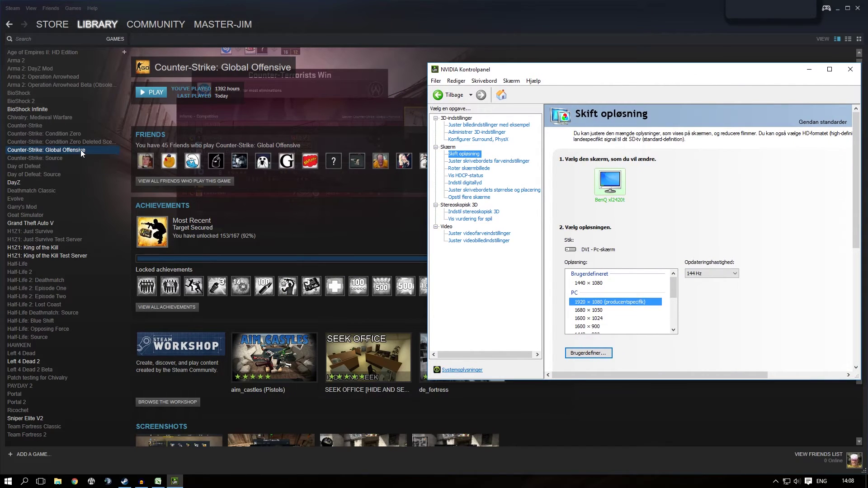
right_click(80, 150)
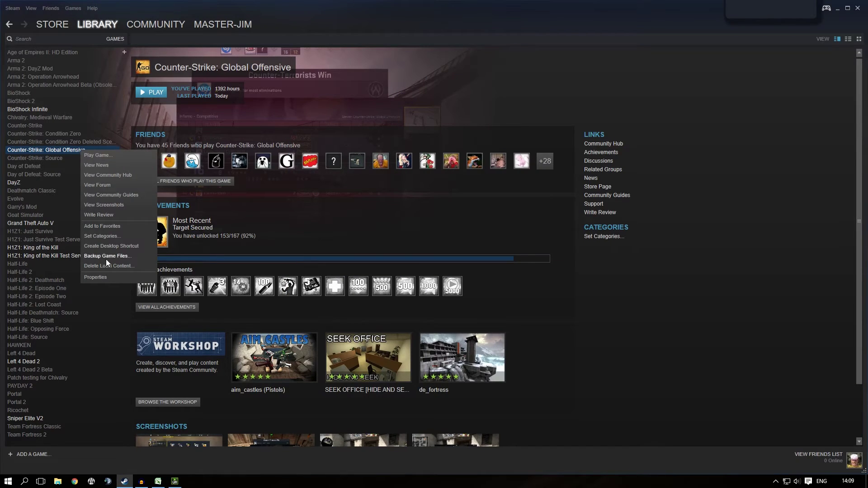
left_click(102, 278)
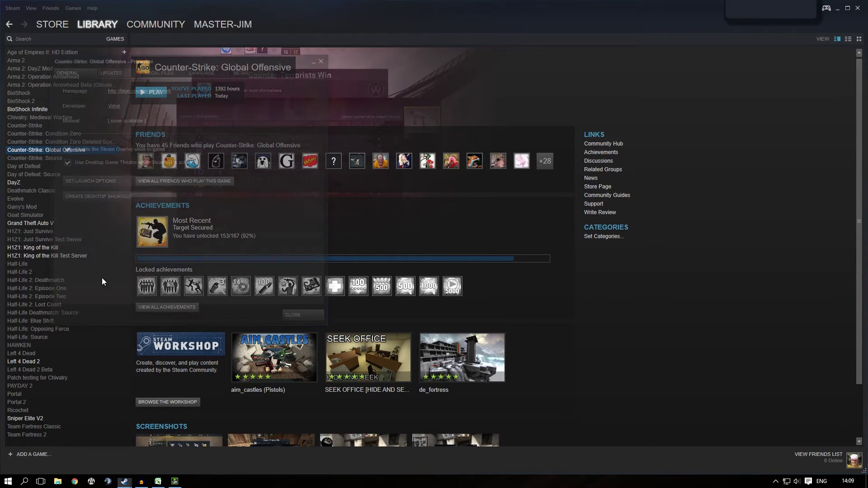
left_click(104, 181)
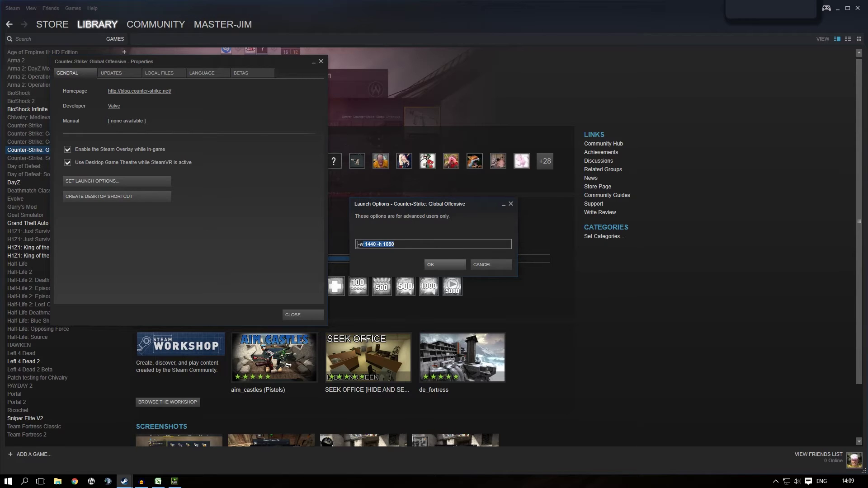
left_click_drag(365, 244, 357, 245)
left_click_drag(366, 245, 374, 245)
left_click(445, 265)
left_click(321, 62)
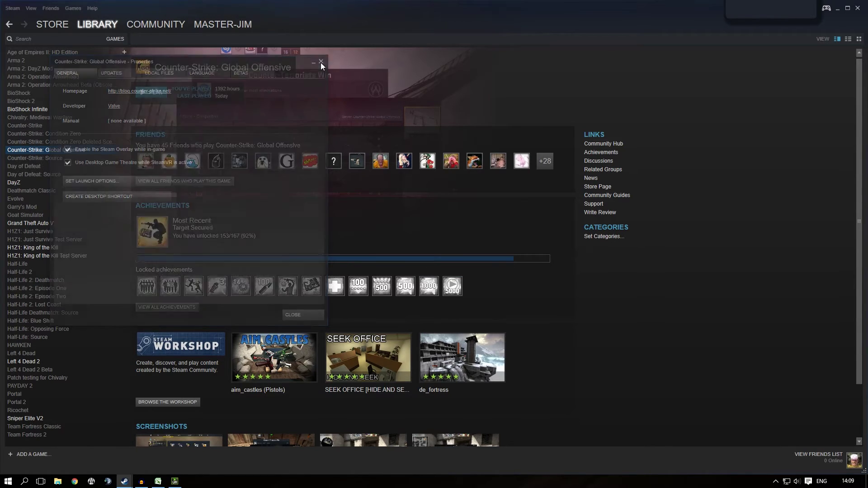
double_click(77, 150)
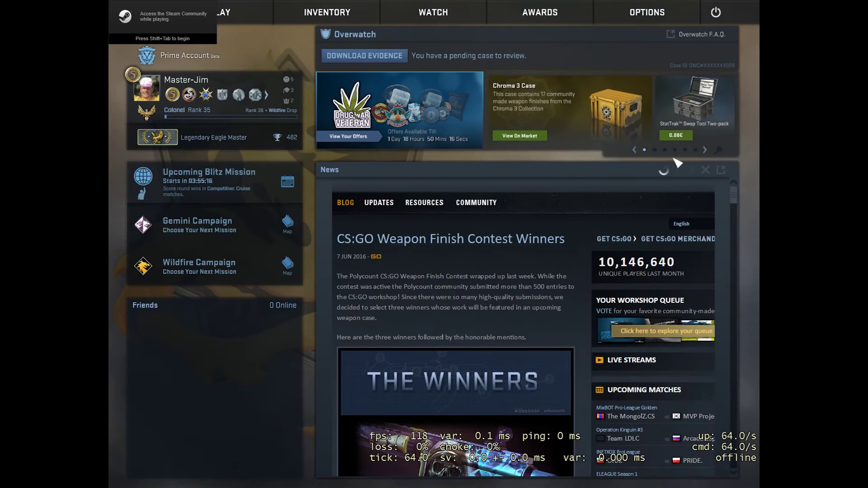
Step: Check CS:GO video settings show Normal 4:3, 1440 x 1080, Fullscreen, then Alt+Tab out
left_click(654, 12)
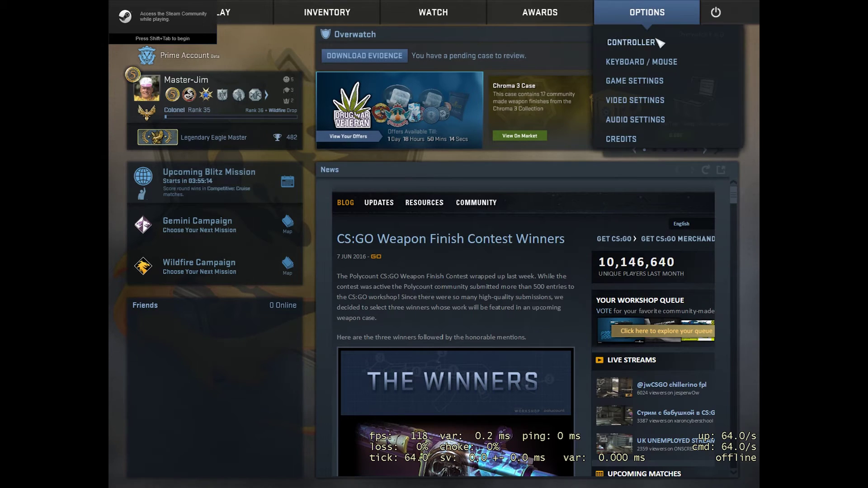
left_click(647, 102)
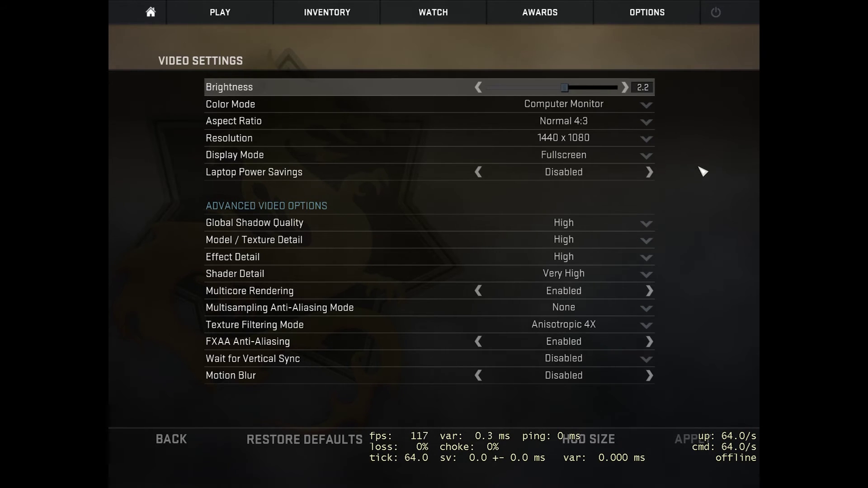
key("alt+Tab")
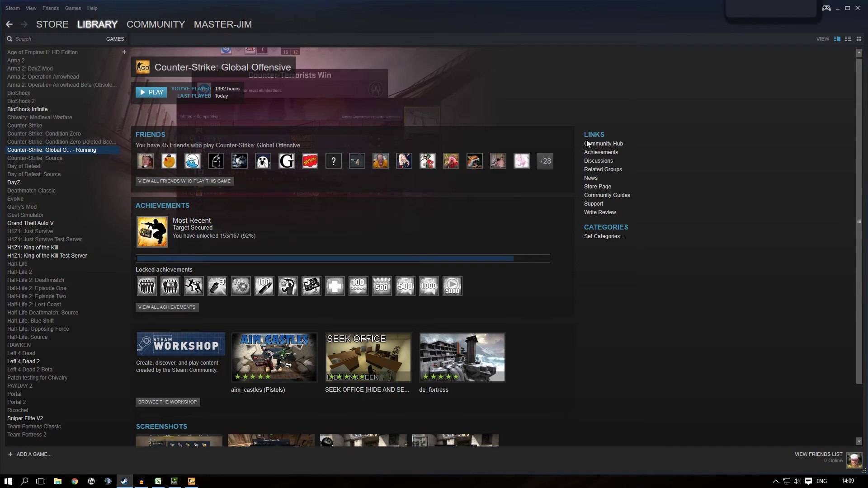
Step: Apply Fuld skærm (full-screen) desktop scaling in NVIDIA, keep it, and return to CS:GO's menu
left_click(175, 481)
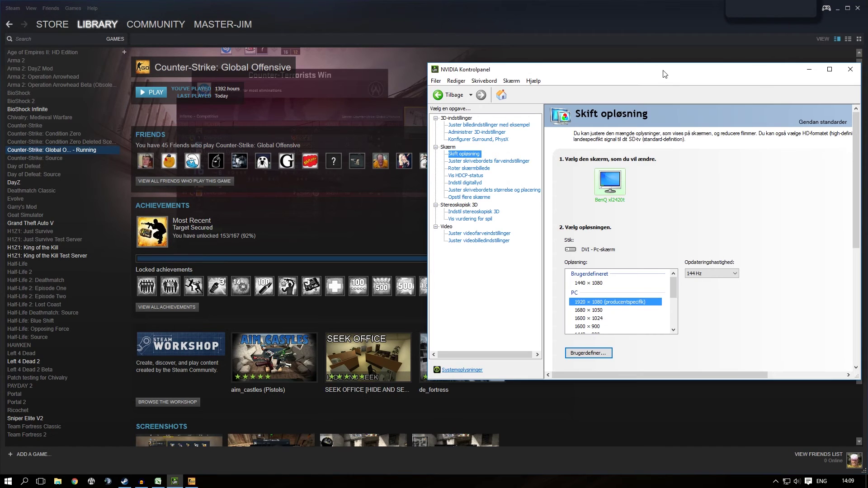
left_click_drag(664, 74, 593, 42)
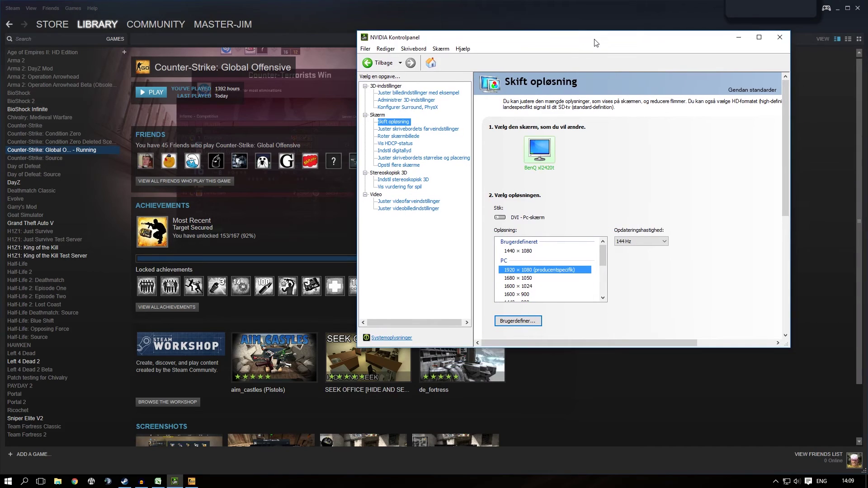
left_click(442, 160)
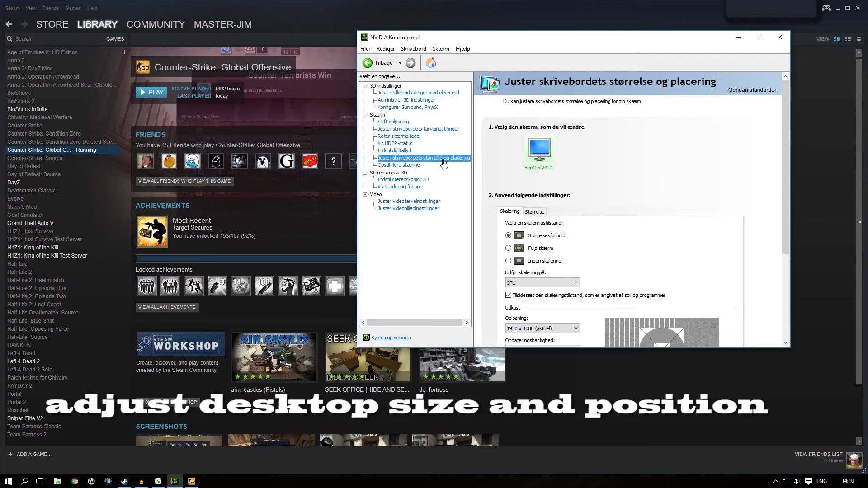
left_click(509, 248)
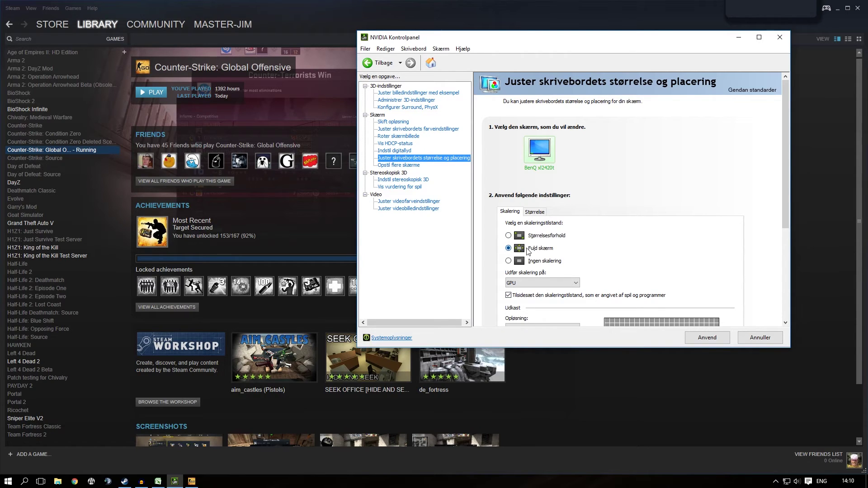
left_click(712, 340)
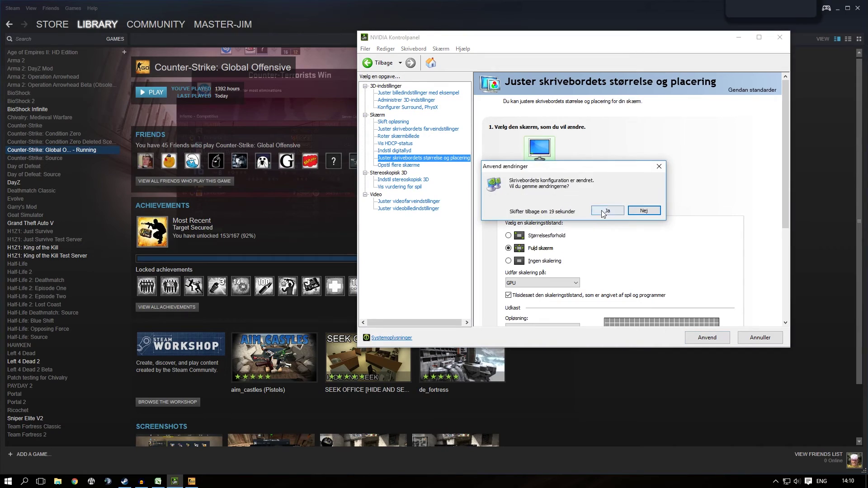
left_click(611, 211)
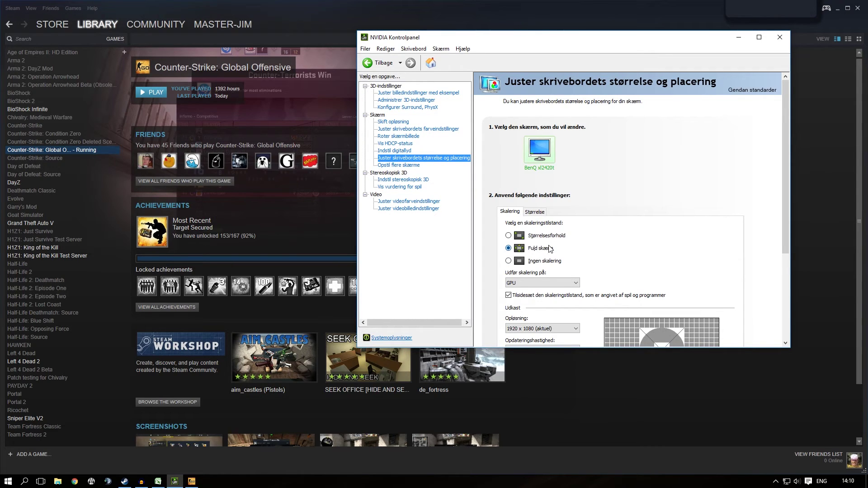
left_click(192, 481)
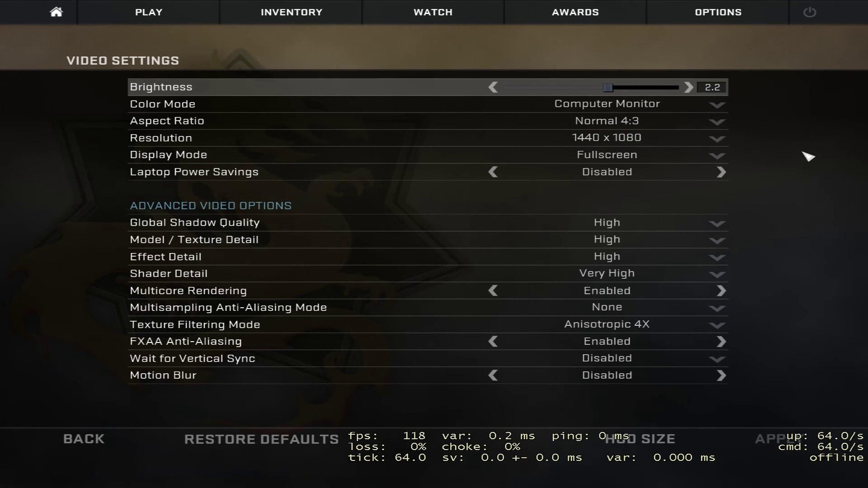
key("Escape")
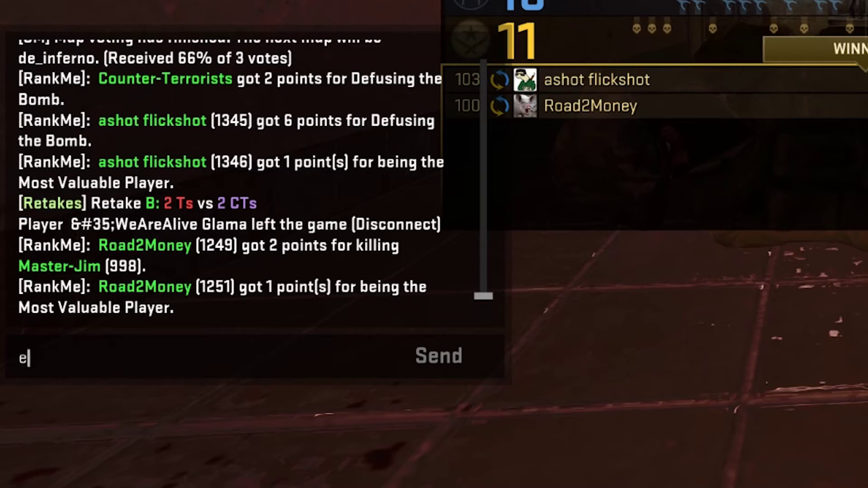
Step: Type ez into the chat box during the match
type("z")
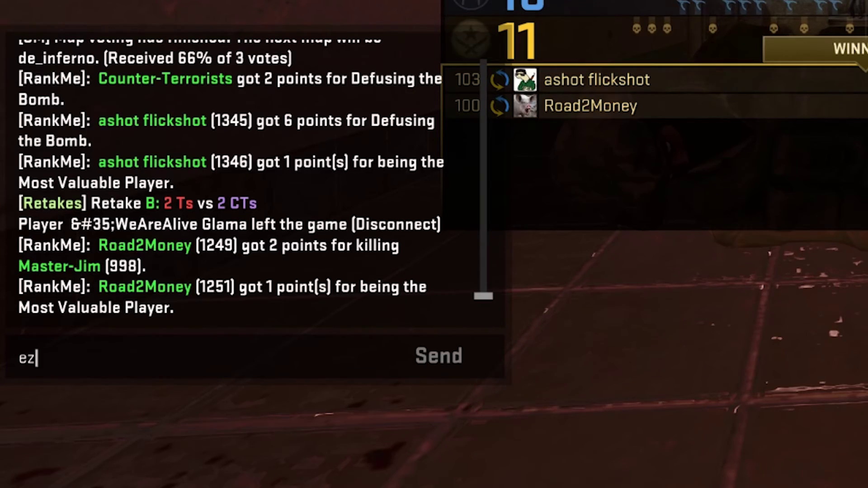